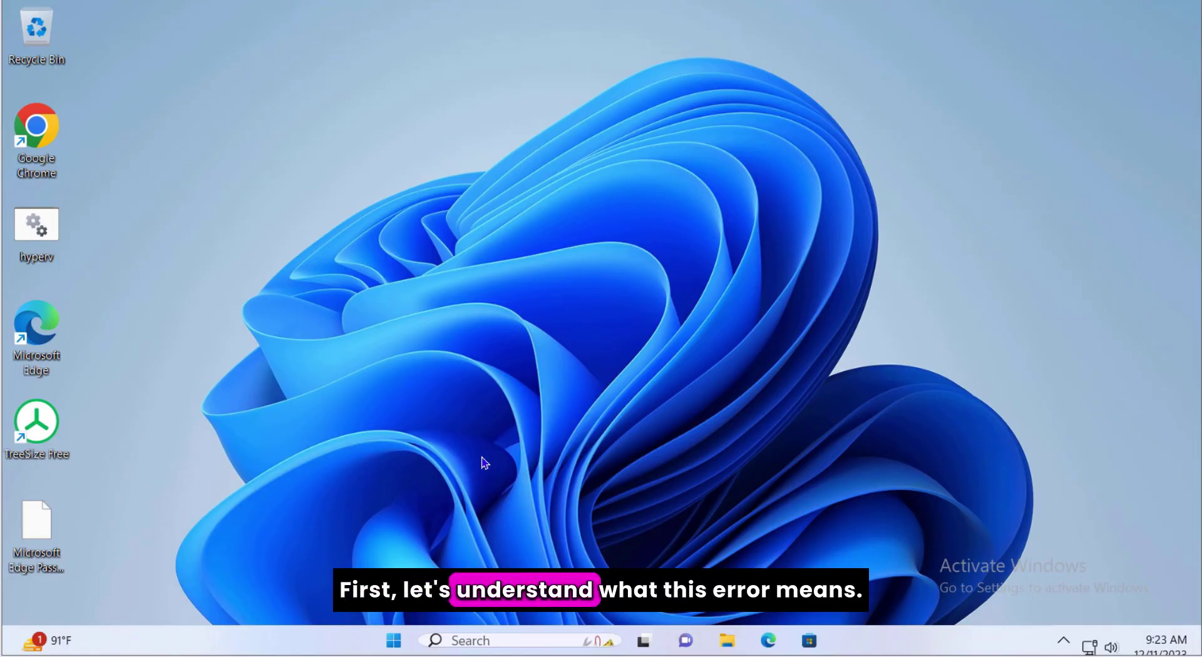
Open the security properties of the software folder on New Volume (F:) and show the permissions of the user's own account.
click(729, 645)
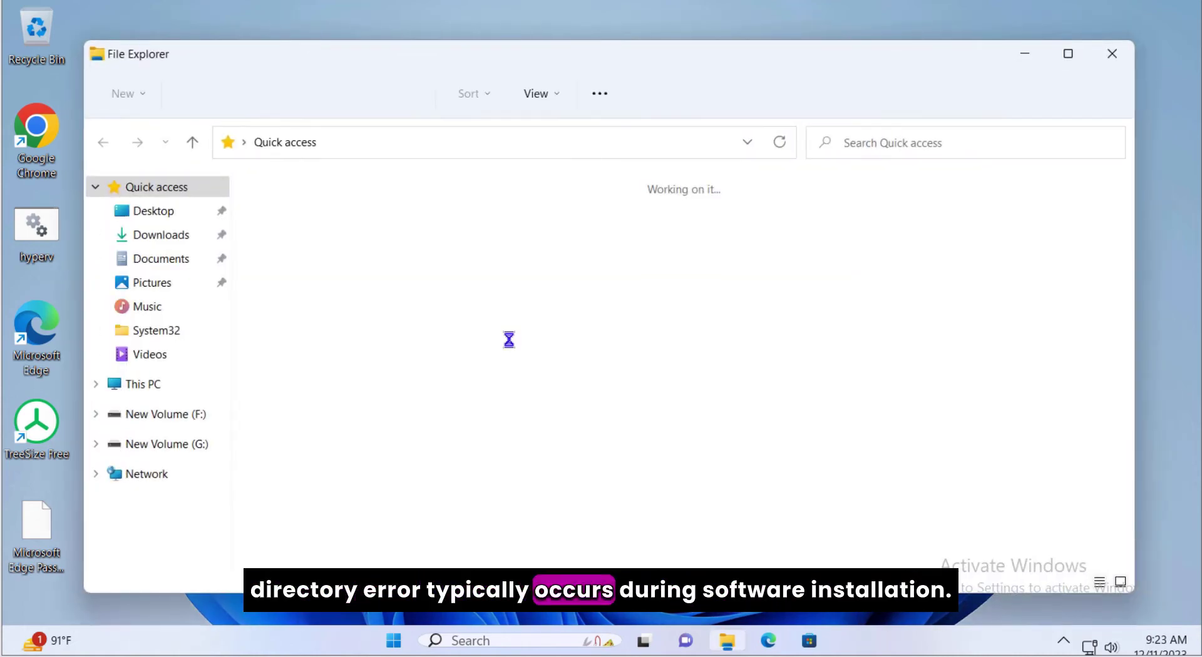
click(181, 423)
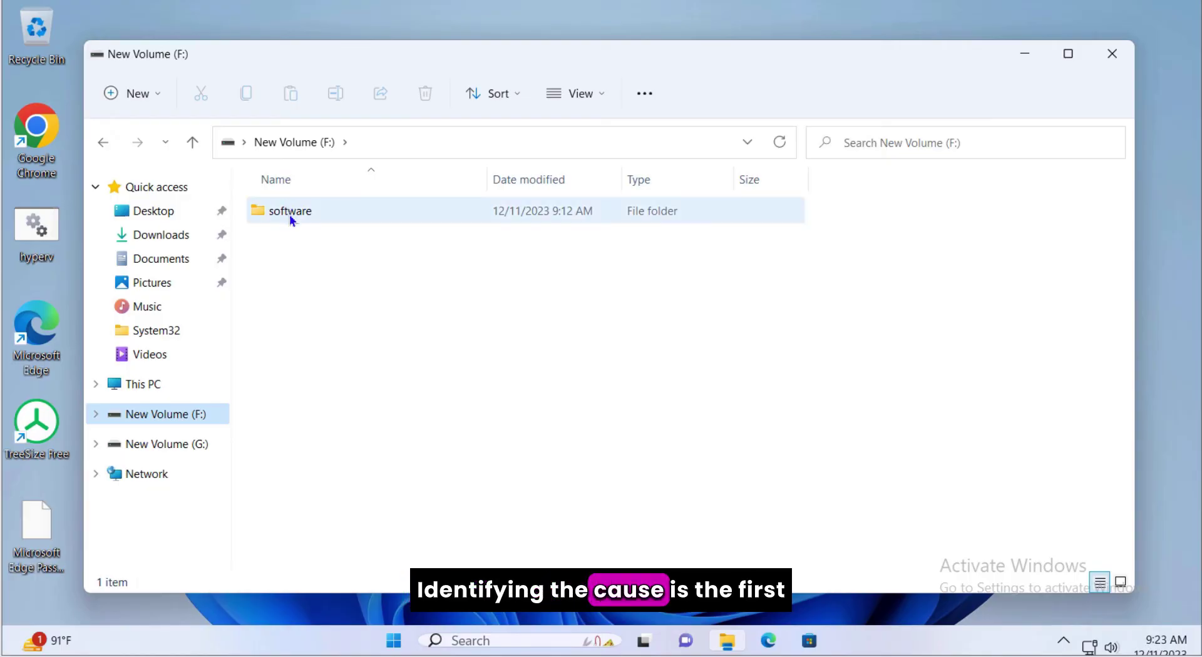
mouse_move(289, 214)
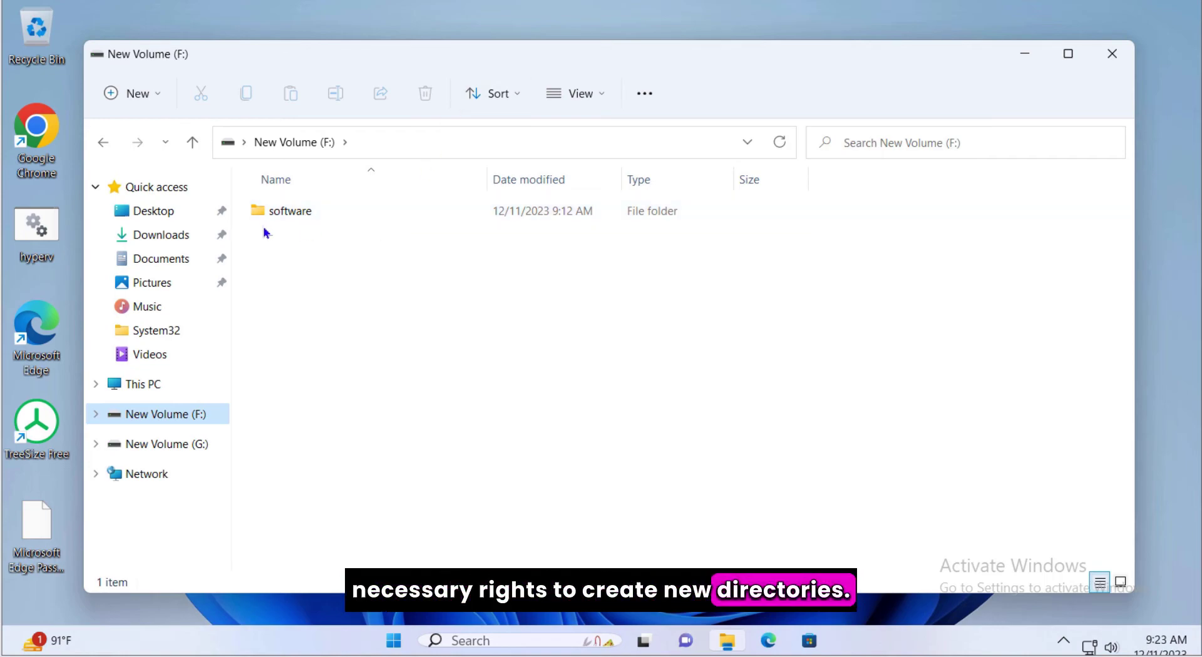
right_click(304, 210)
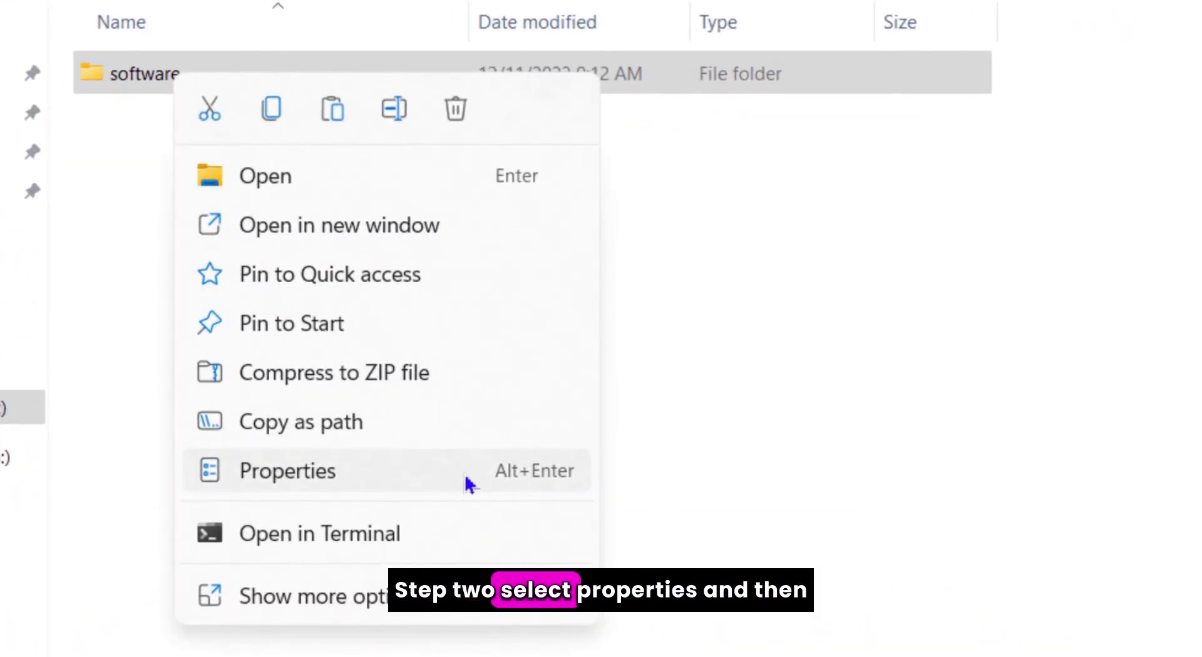
click(468, 481)
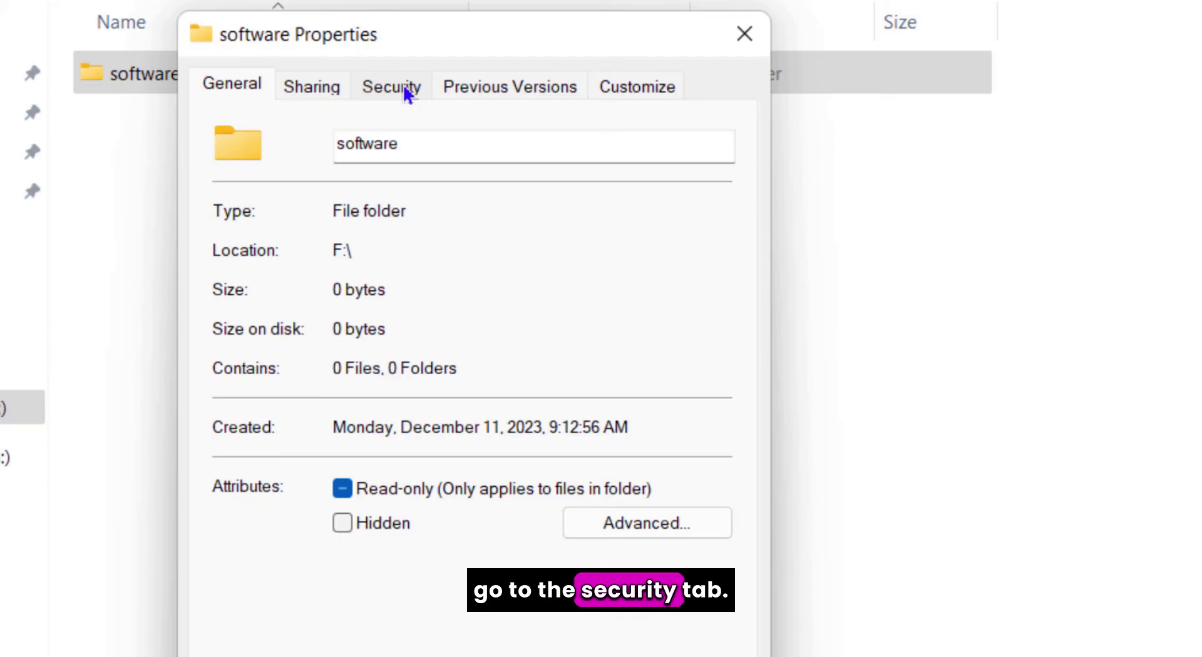
click(402, 87)
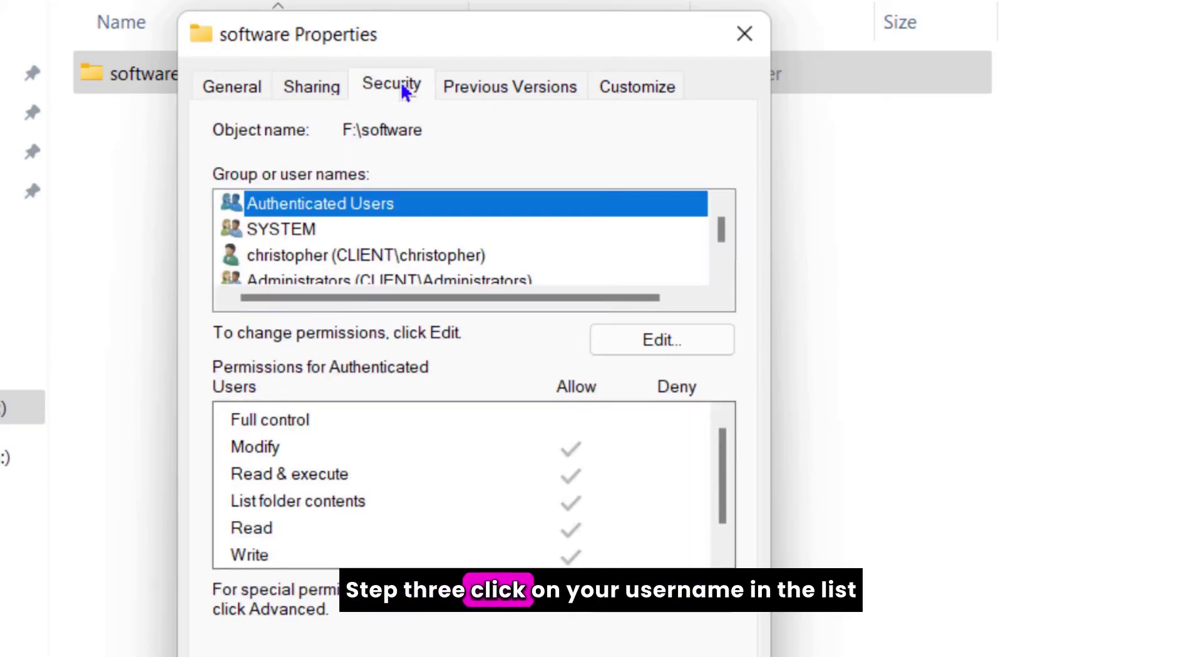
click(334, 260)
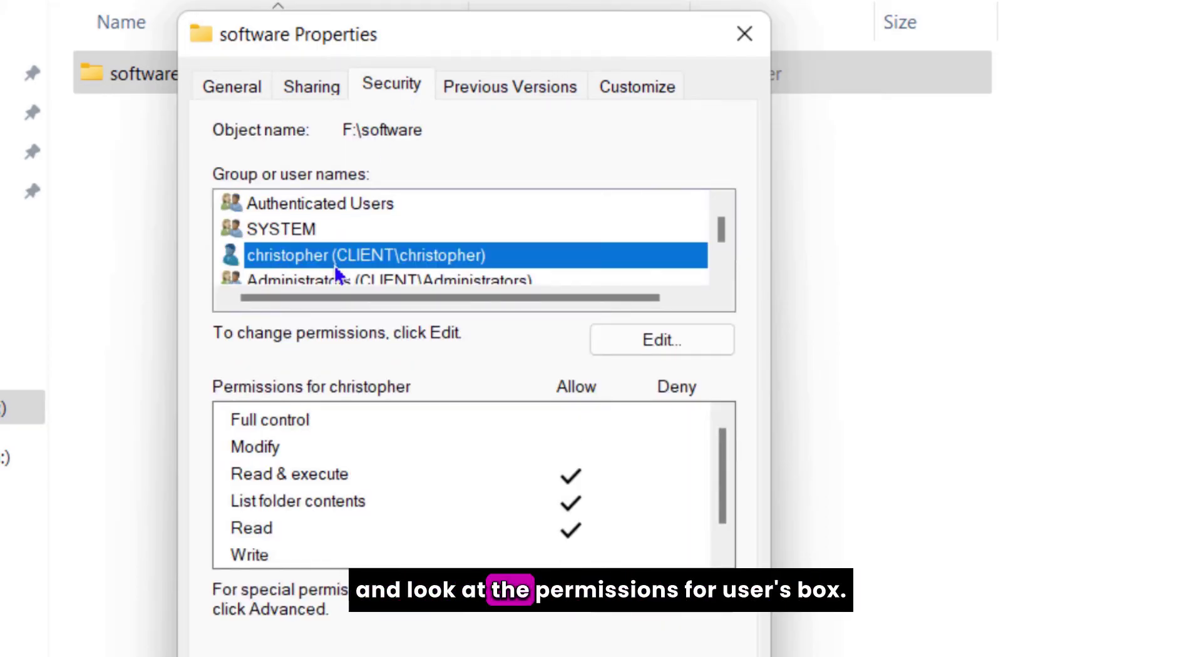
drag(722, 451, 740, 536)
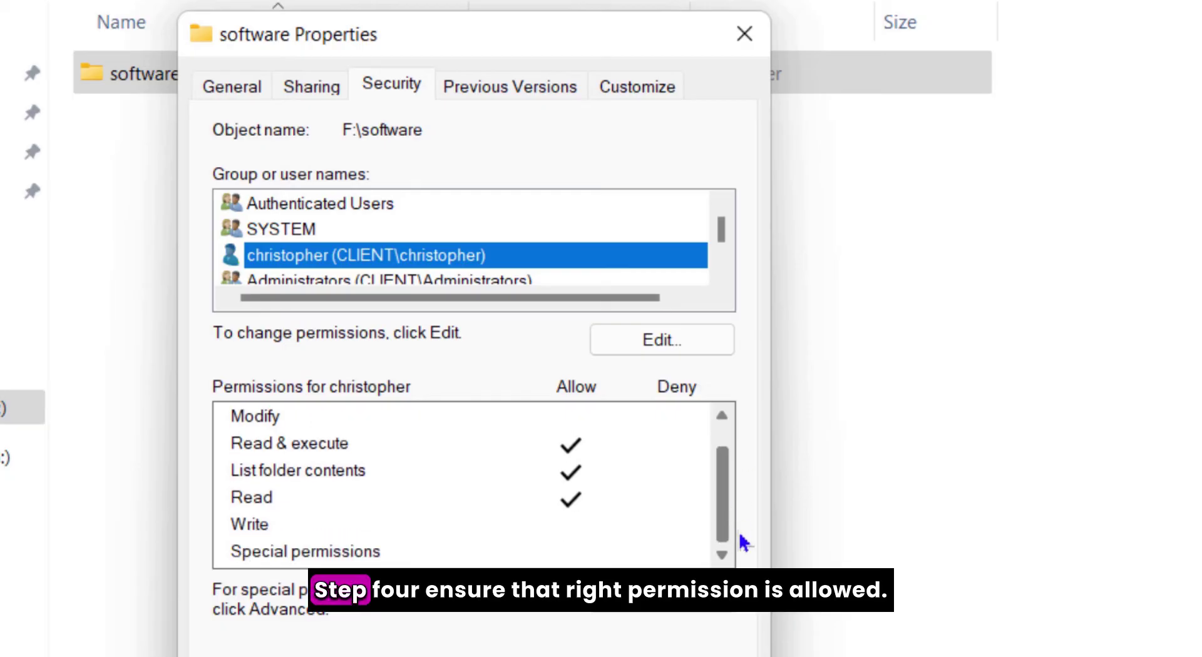
Allow Full control on the software folder for the user's own account and apply the permission change.
click(685, 347)
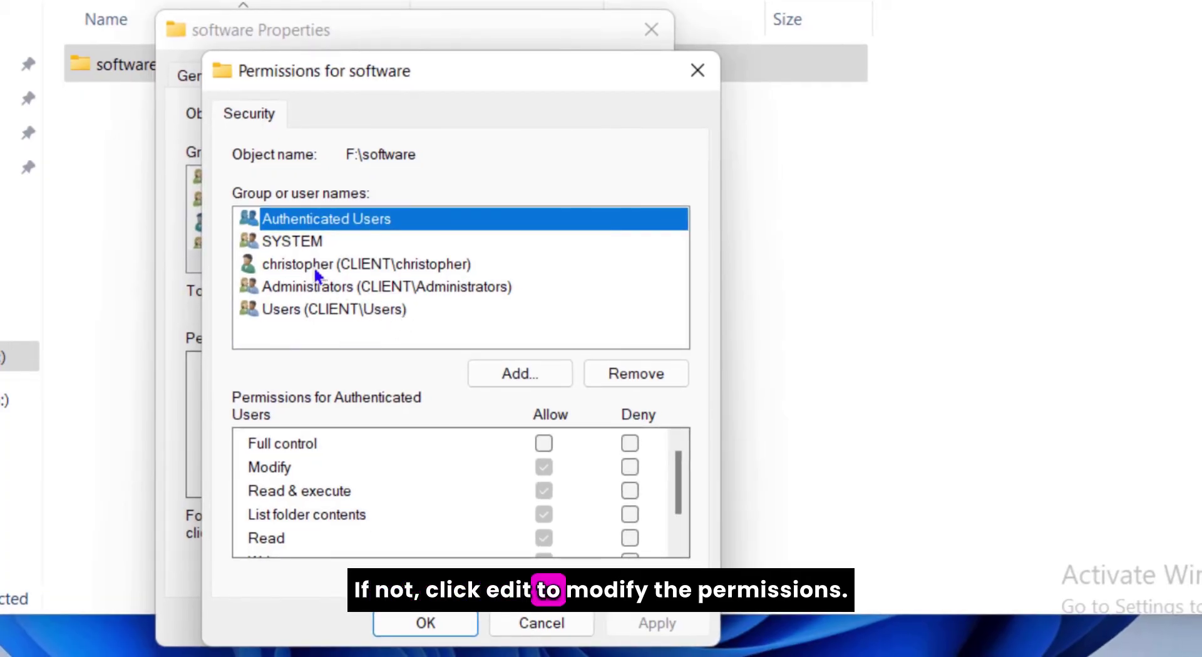
click(315, 265)
click(544, 444)
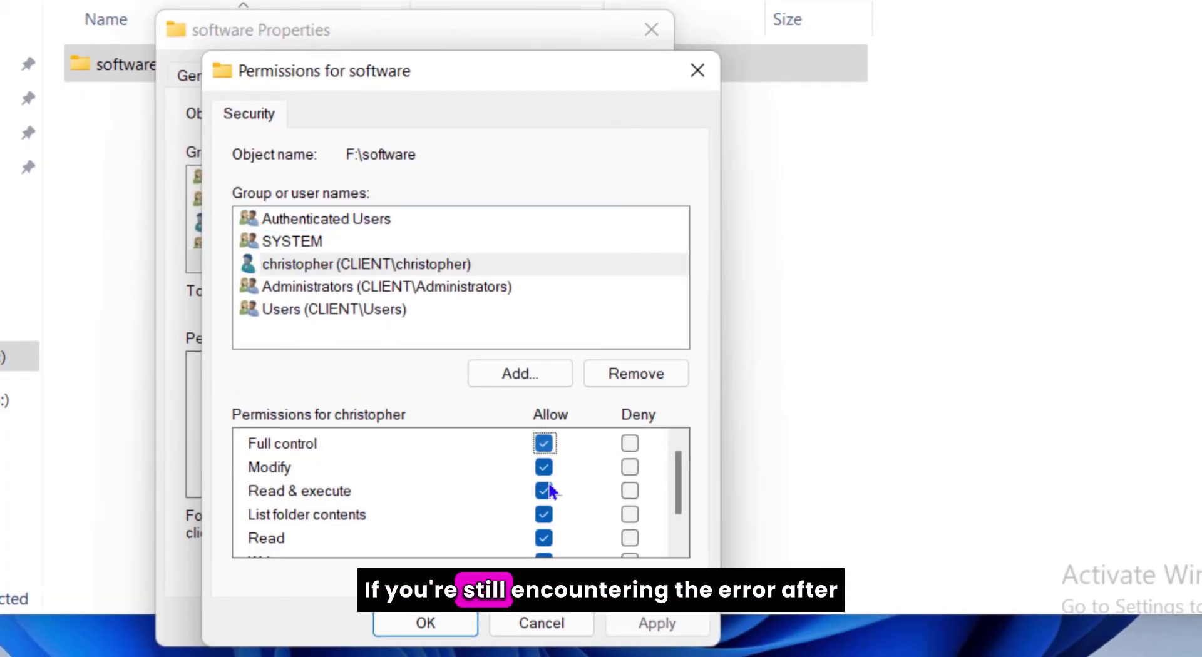
scroll(679, 510, down, 2)
click(667, 636)
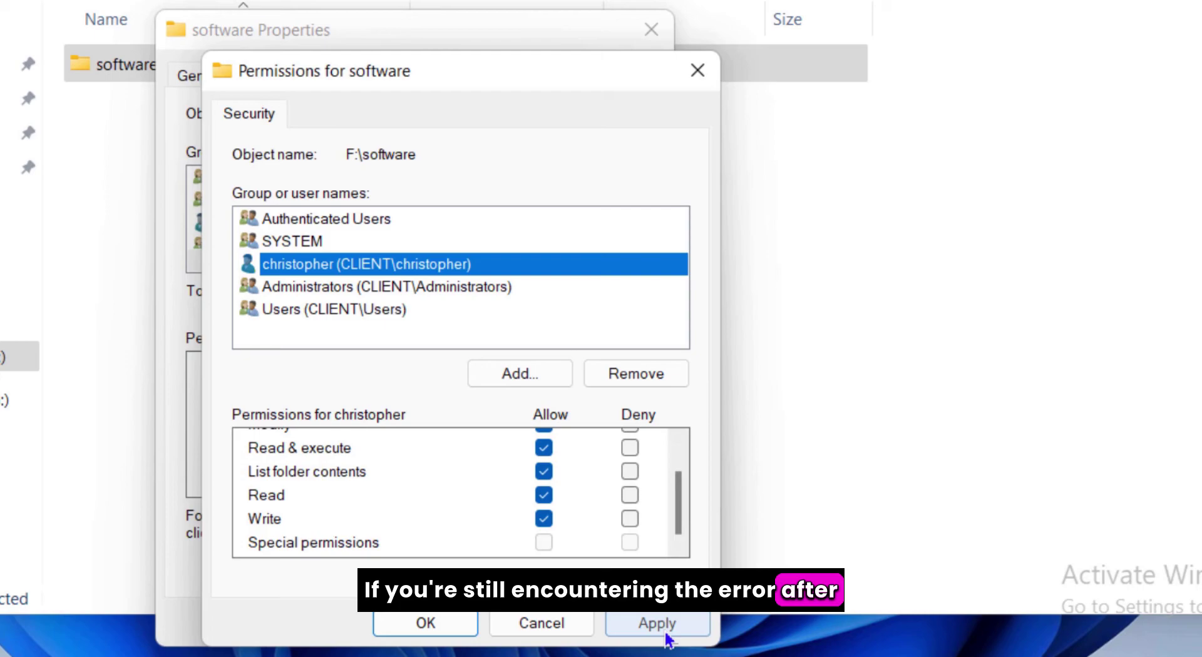
click(428, 628)
click(402, 629)
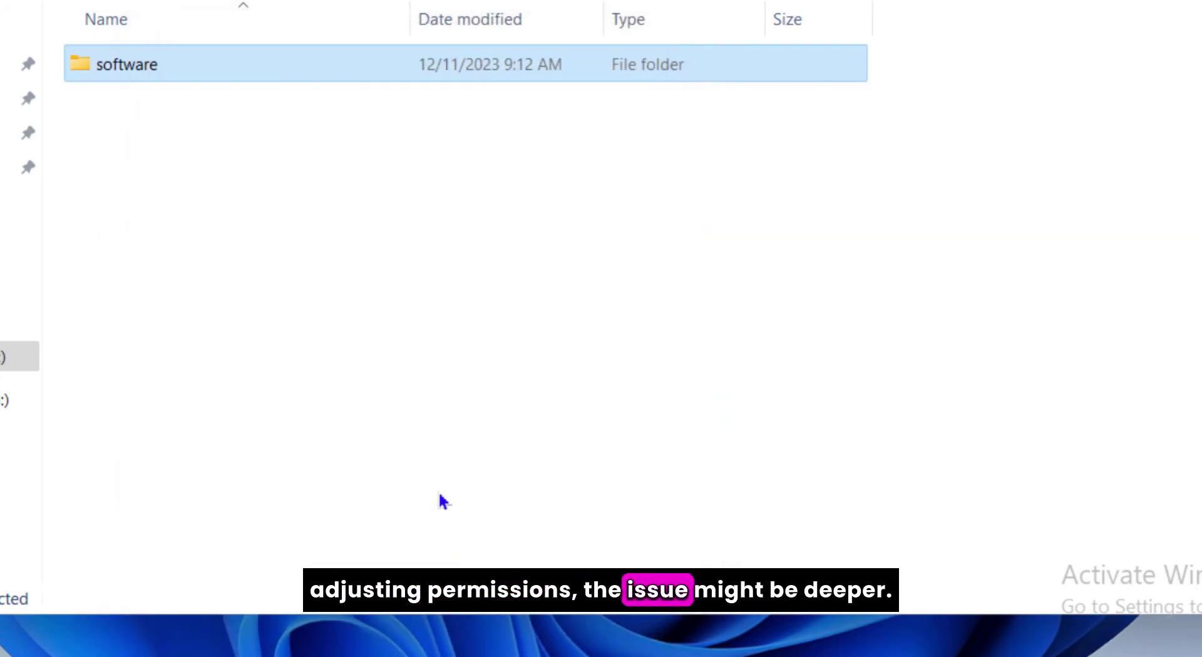
click(365, 363)
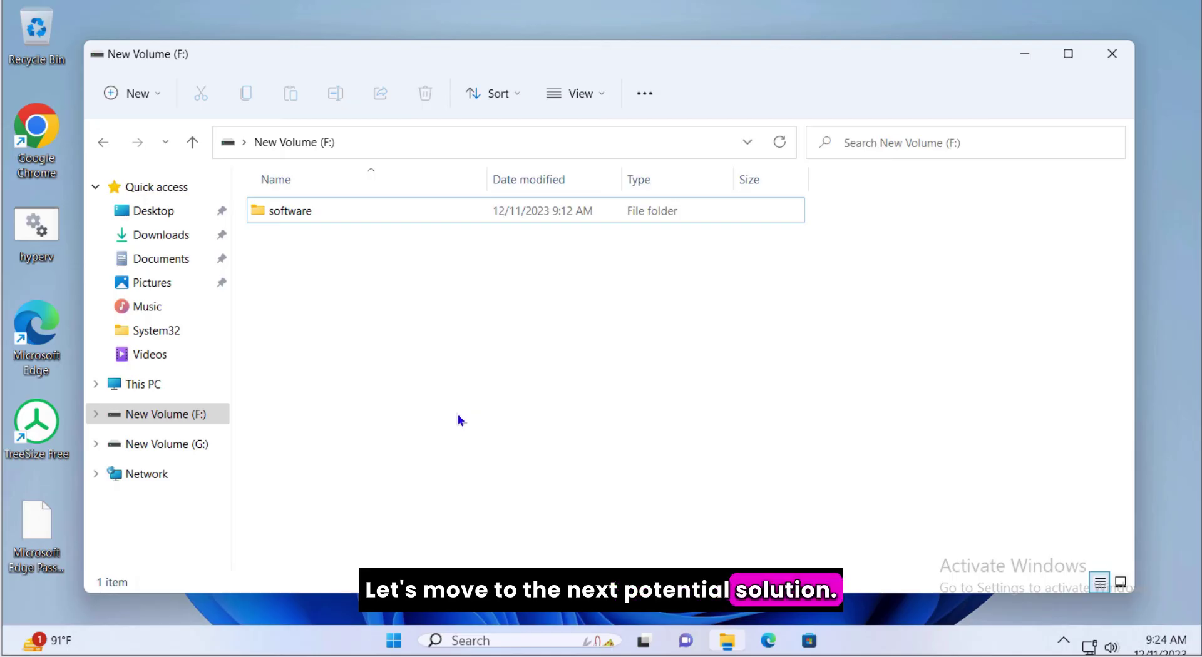
Open Windows Security from the Privacy & security section of the system settings.
right_click(394, 643)
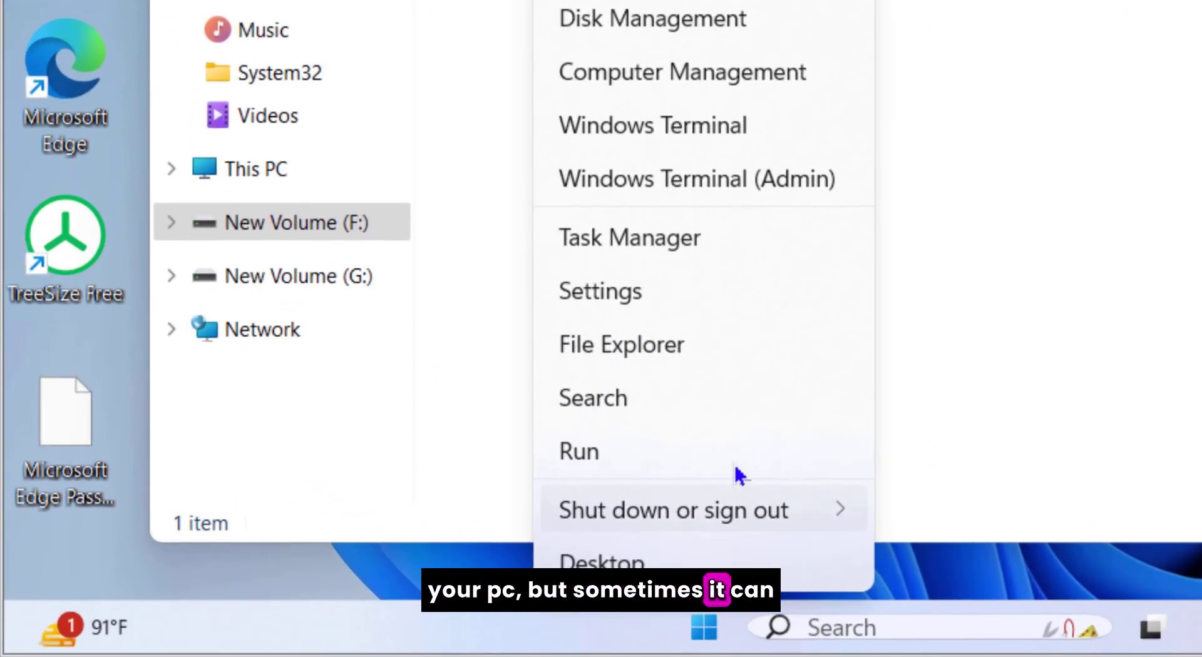
click(686, 303)
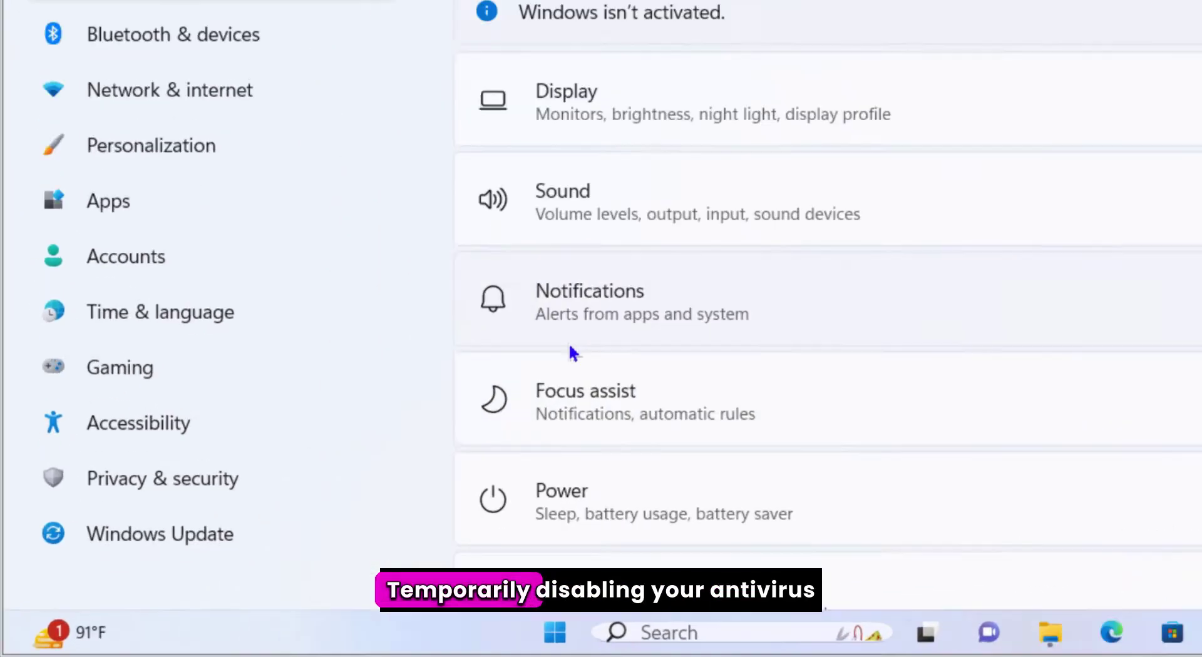
click(284, 411)
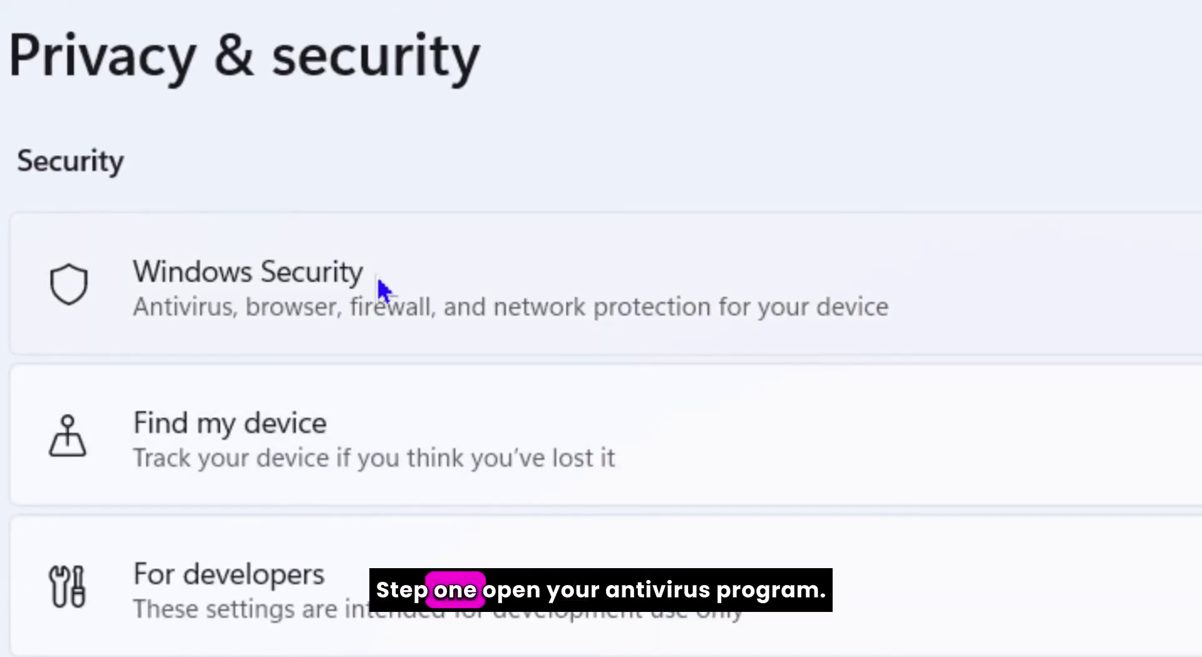
click(379, 280)
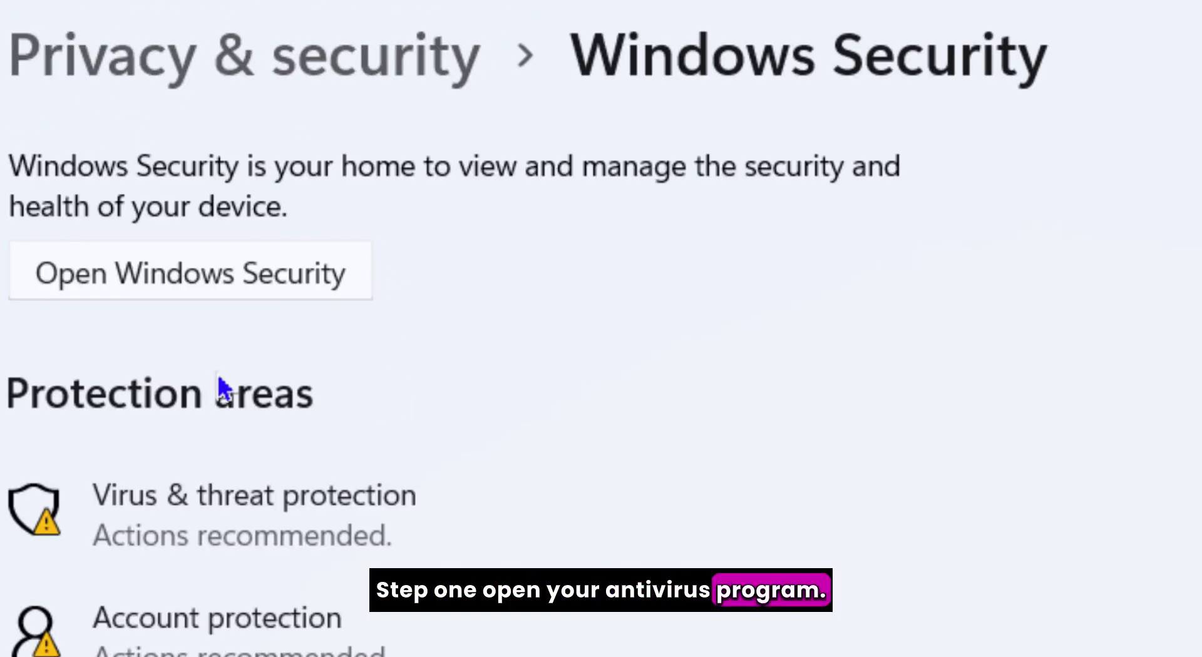
click(210, 277)
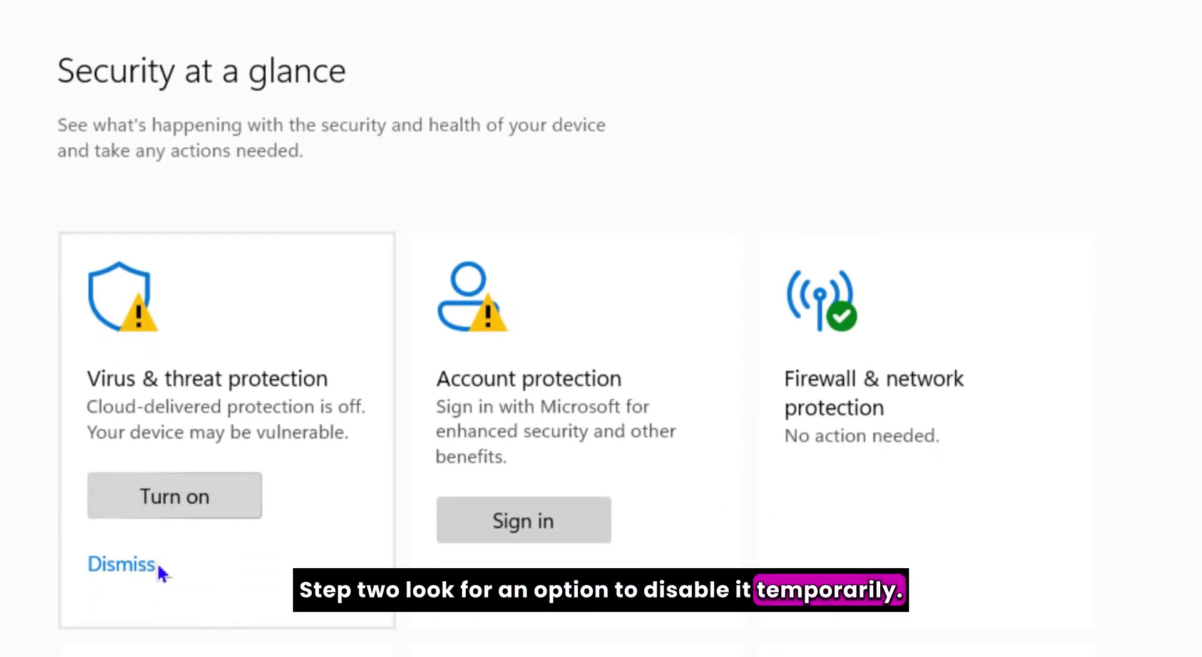
Turn off Real-time protection in the Virus & threat protection settings and close Windows Security.
click(233, 390)
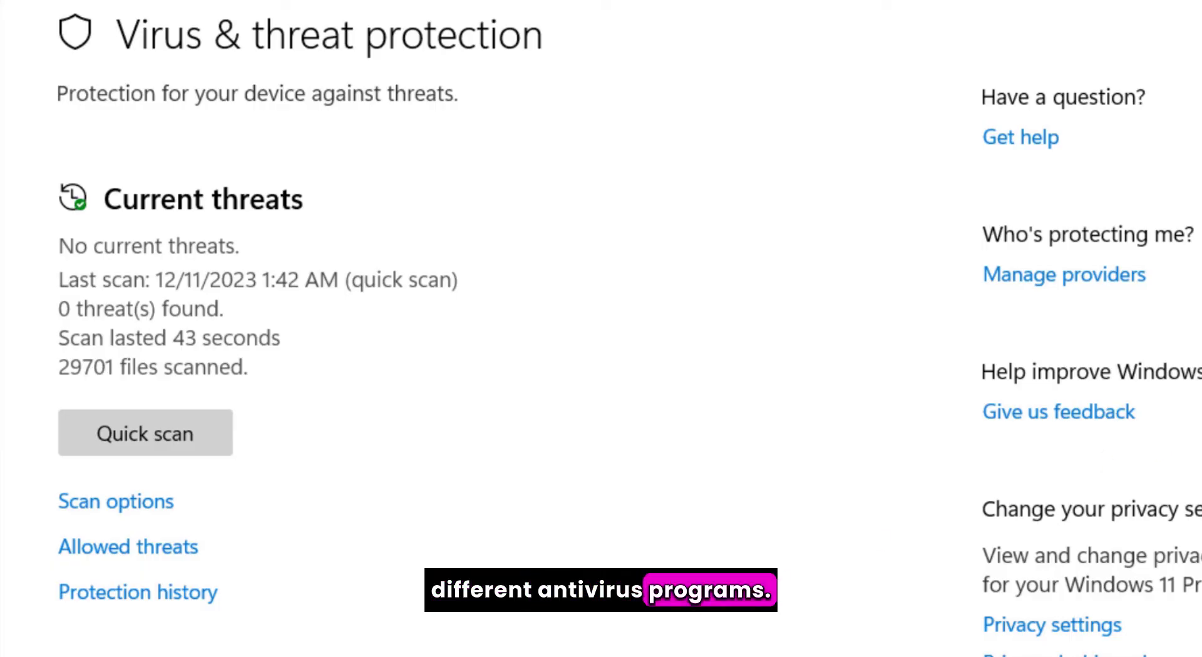
scroll(498, 460, down, 5)
click(129, 416)
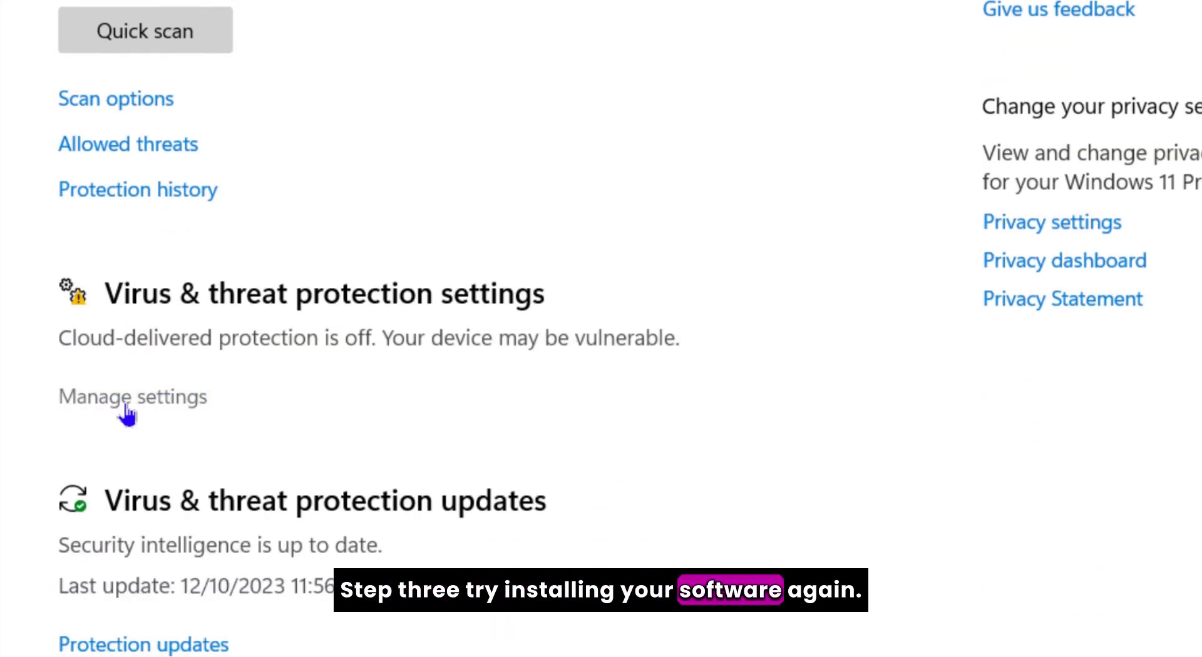
click(171, 481)
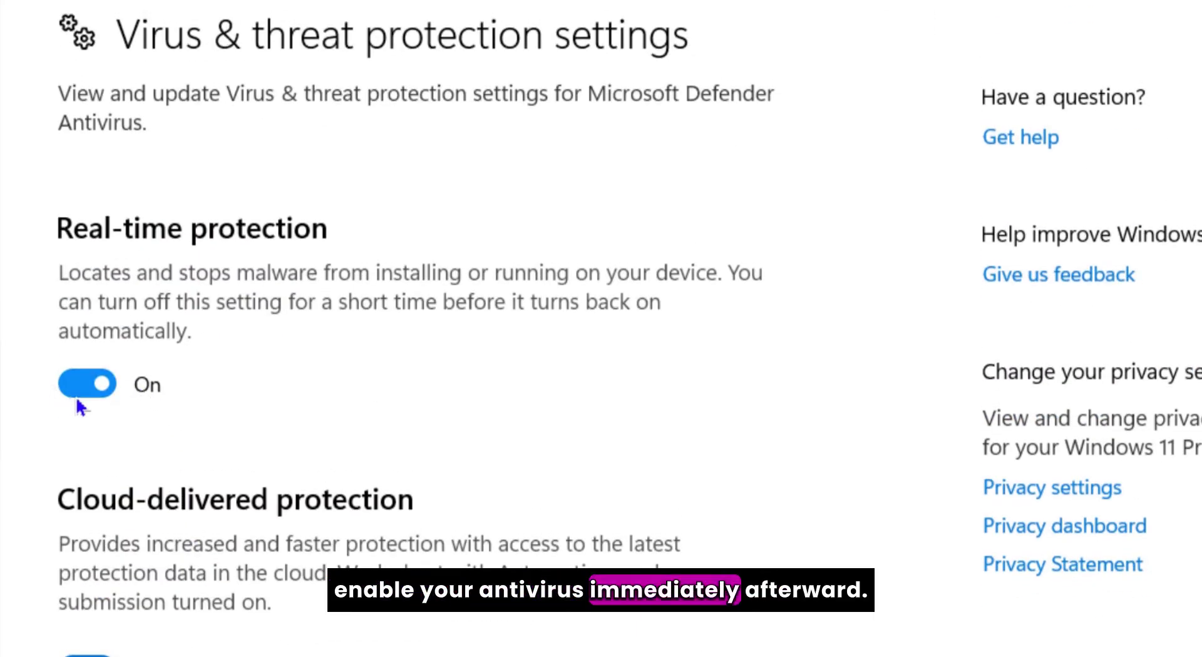
click(77, 394)
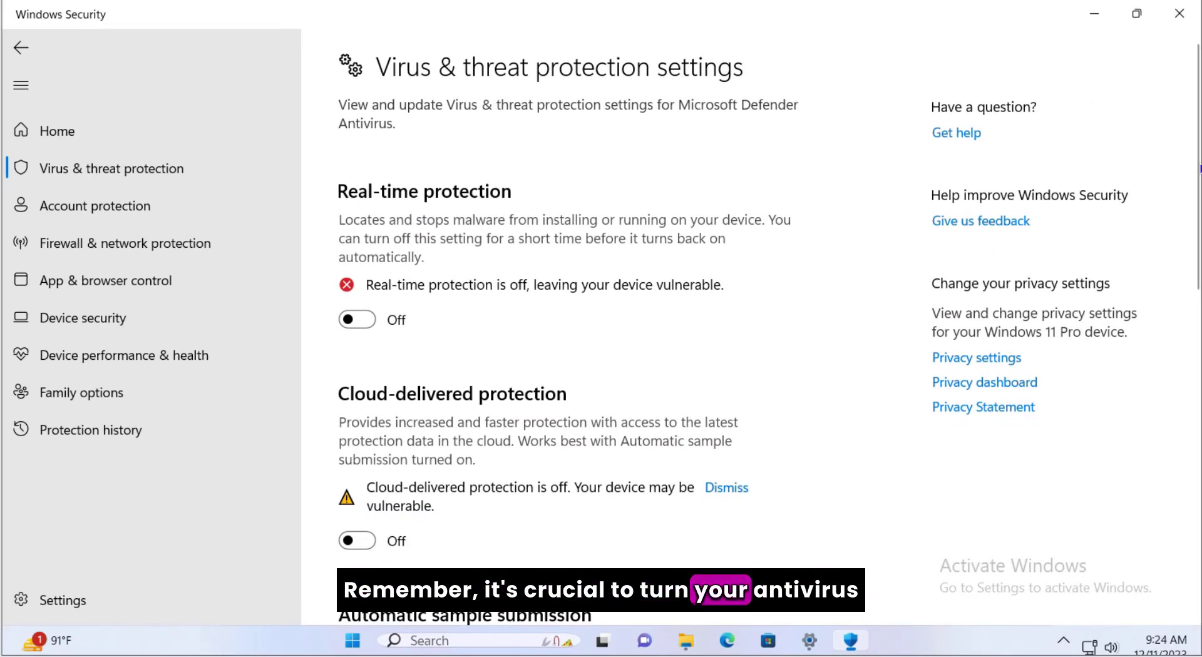
scroll(1172, 72, down, 10)
scroll(1172, 73, up, 12)
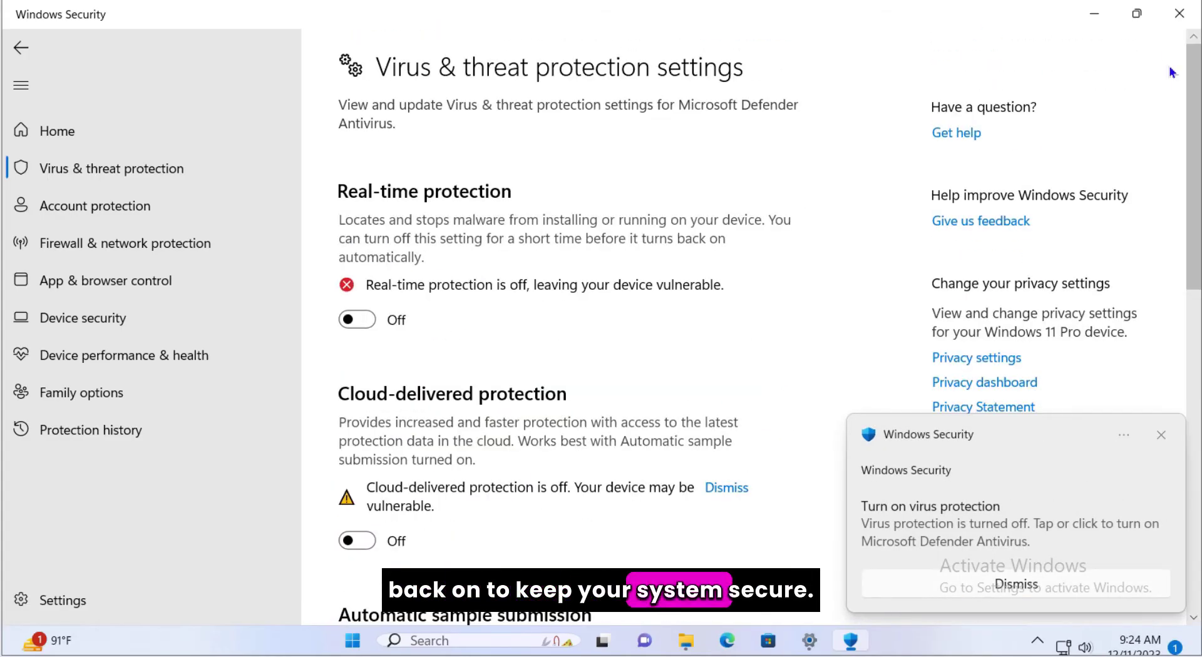
click(1177, 18)
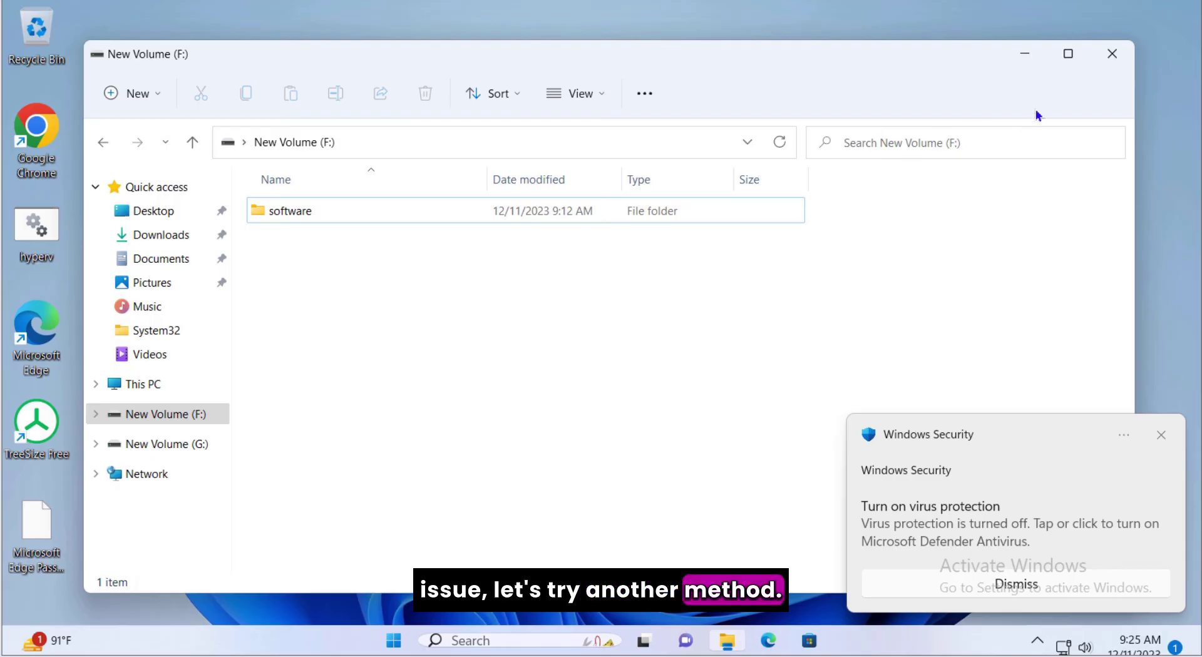
Close File Explorer, run TreeSize Free from the desktop as administrator, and close the program.
click(1117, 63)
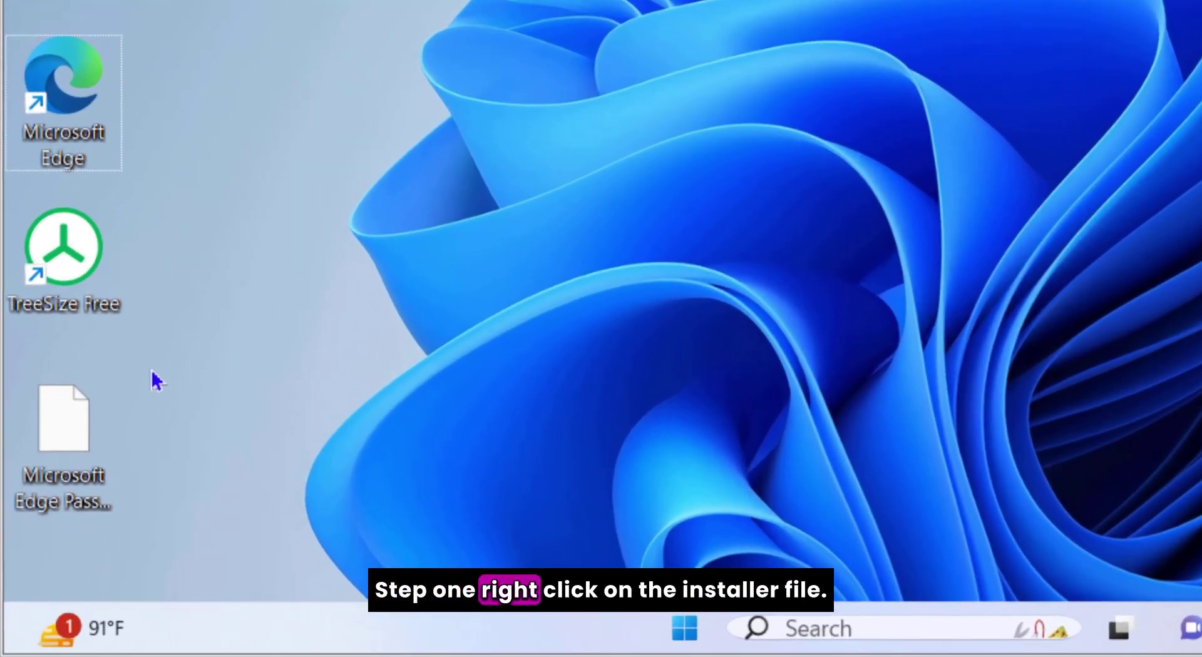
right_click(80, 250)
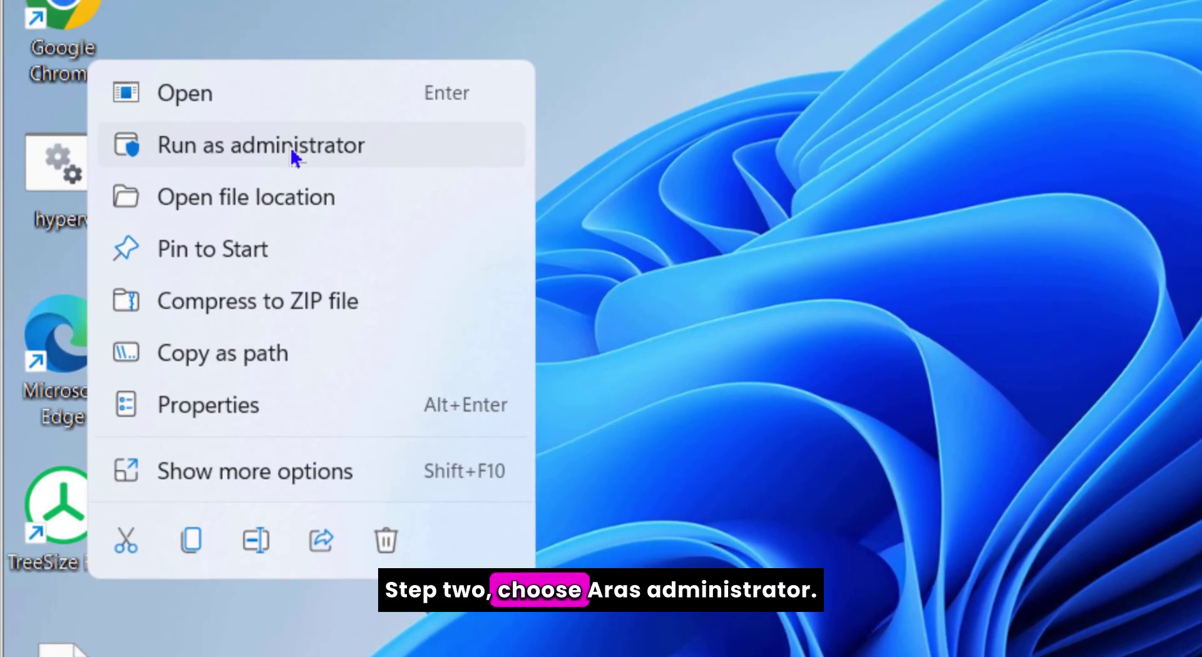
click(380, 155)
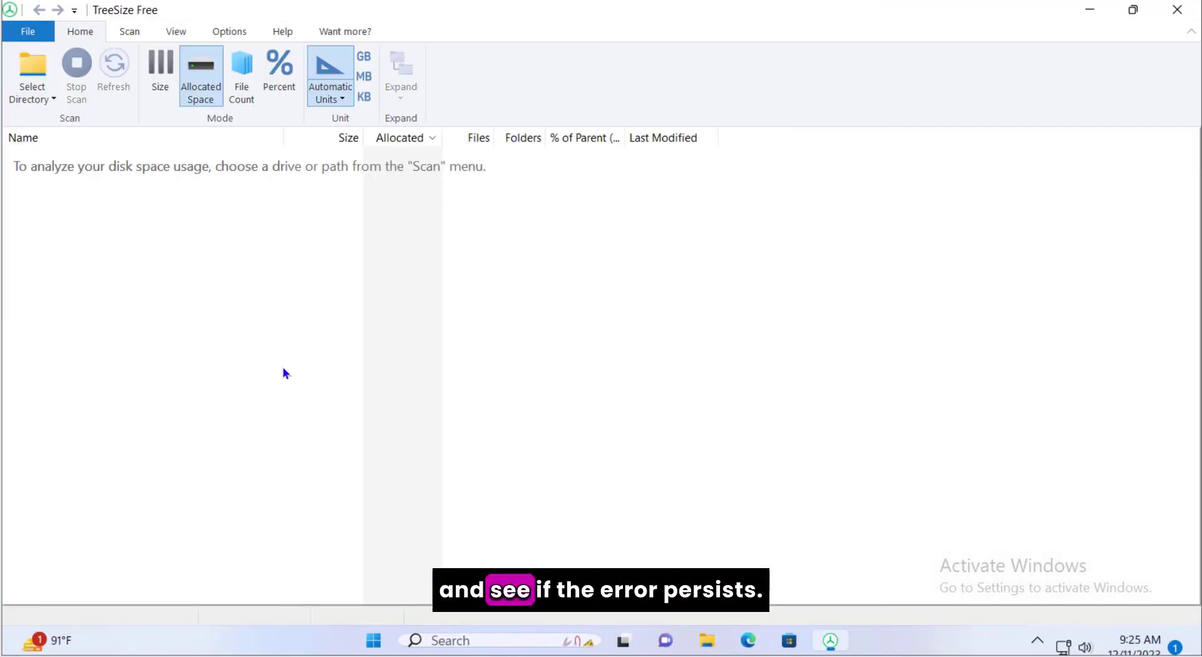
click(1176, 10)
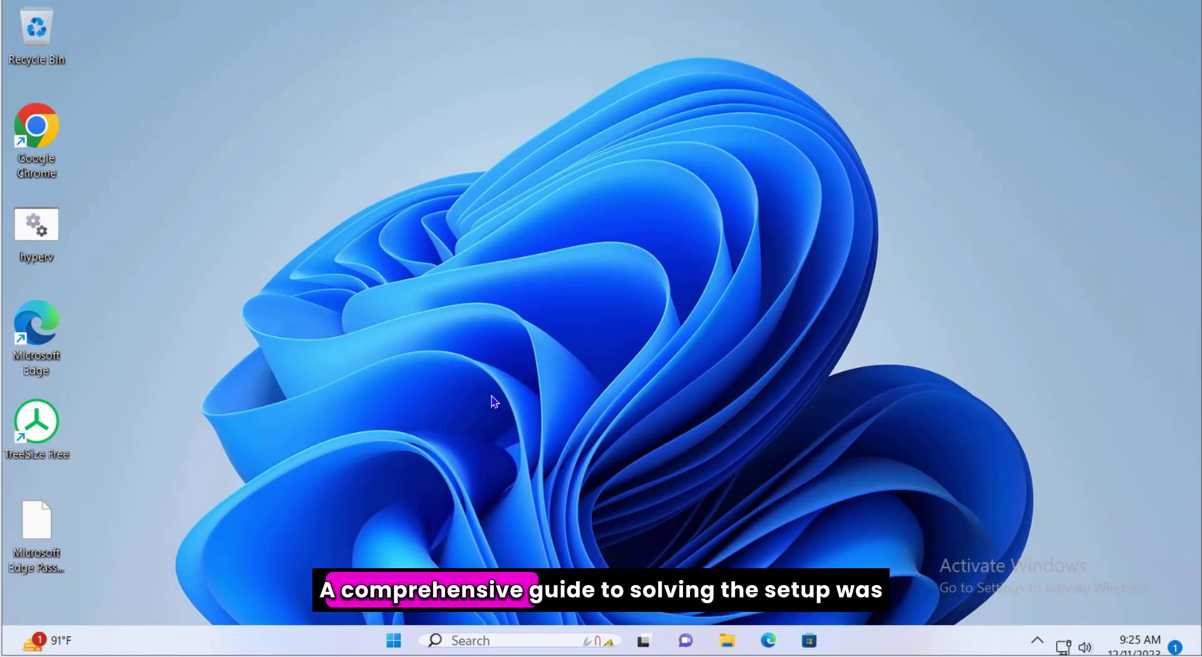